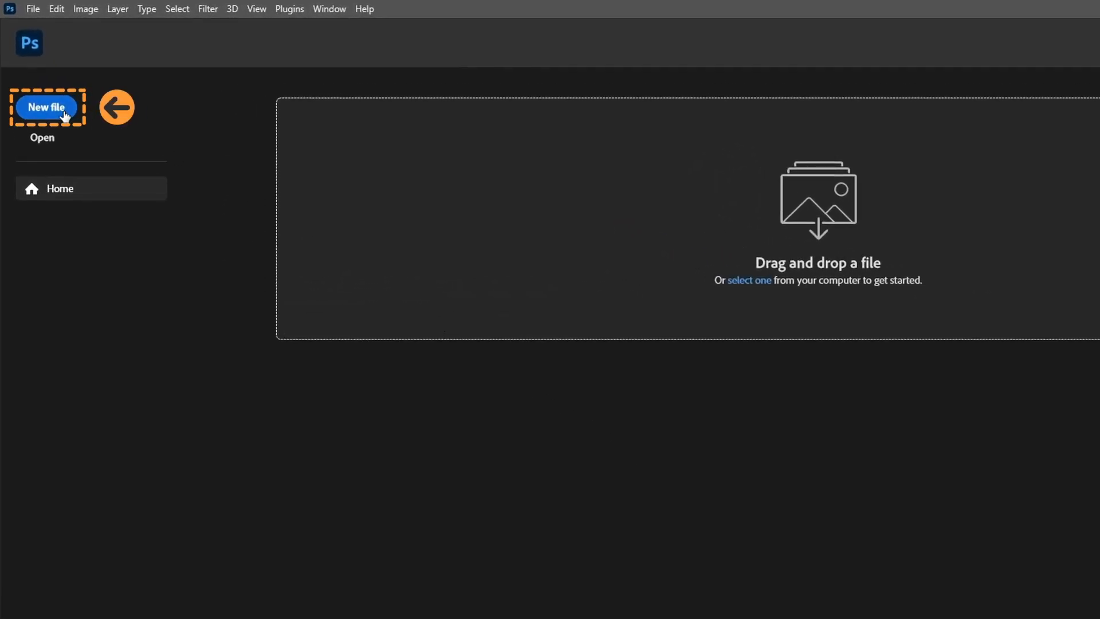
# Create a new 1920 x 1080 px RGB document at 72 ppi with an artboard and fit it to the screen
pyautogui.click(64, 112)
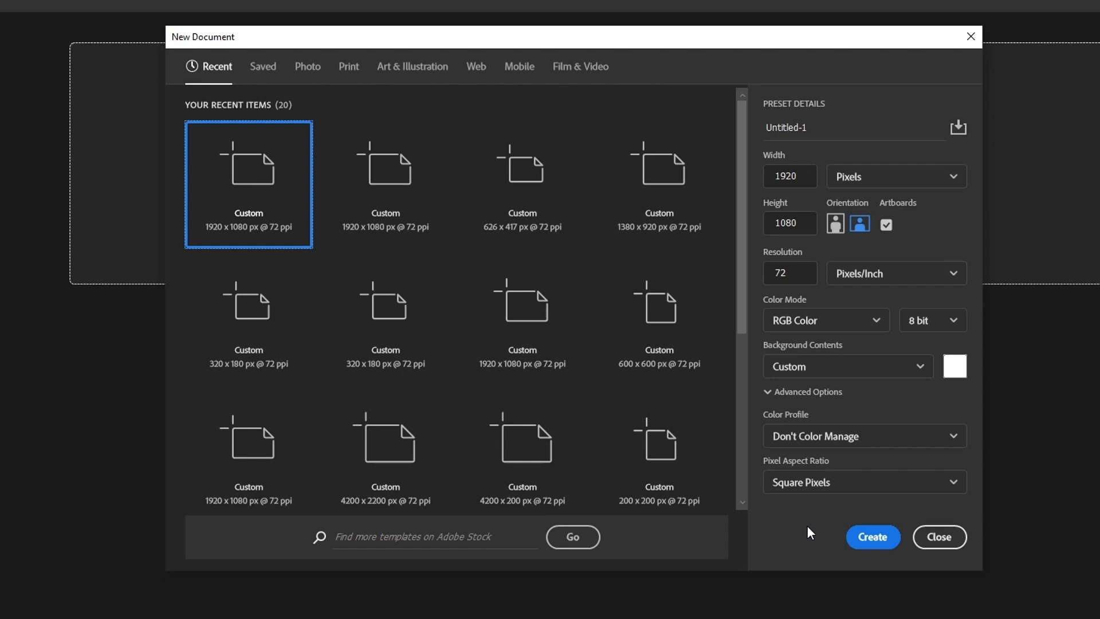
pyautogui.click(865, 537)
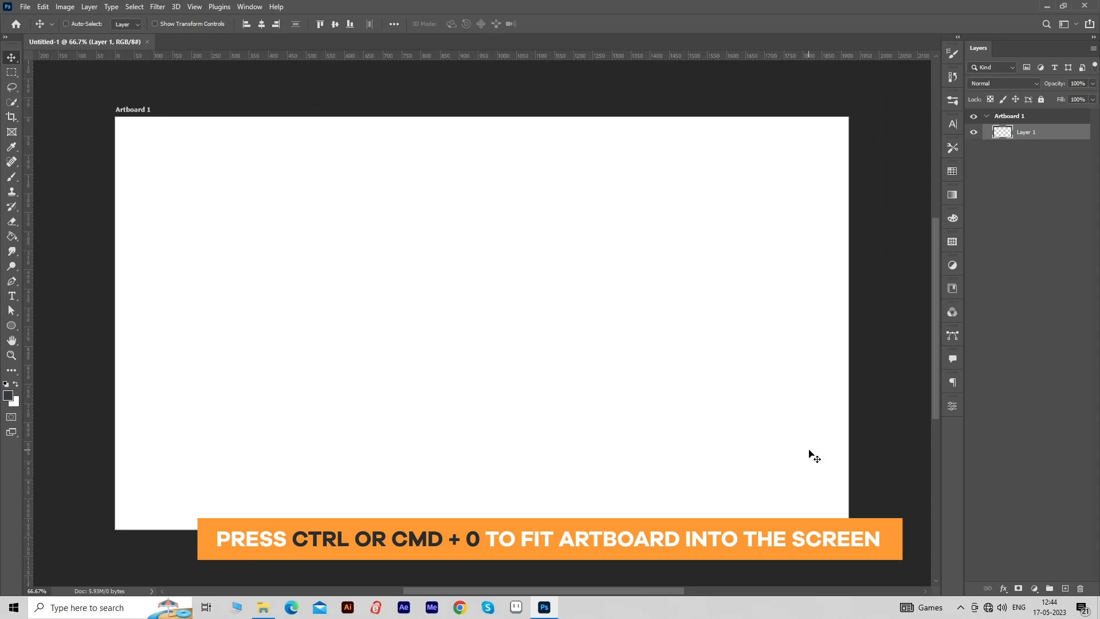
pyautogui.hotkey('ctrl', '0')
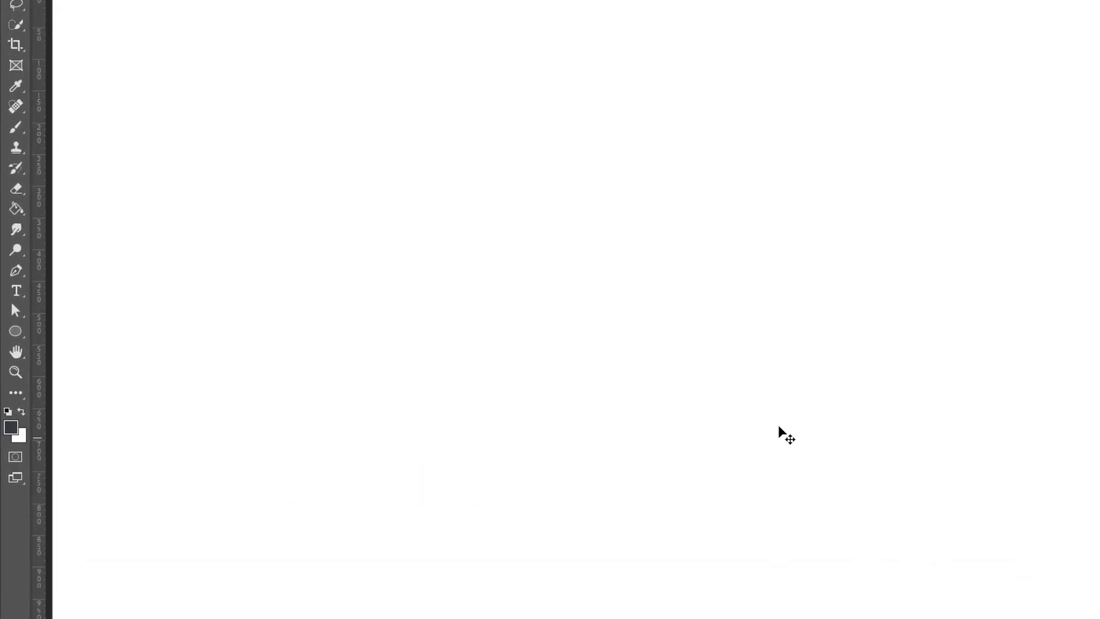
# Add the letter A as horizontal type at 1000 pt in black on the artboard
pyautogui.rightClick(20, 292)
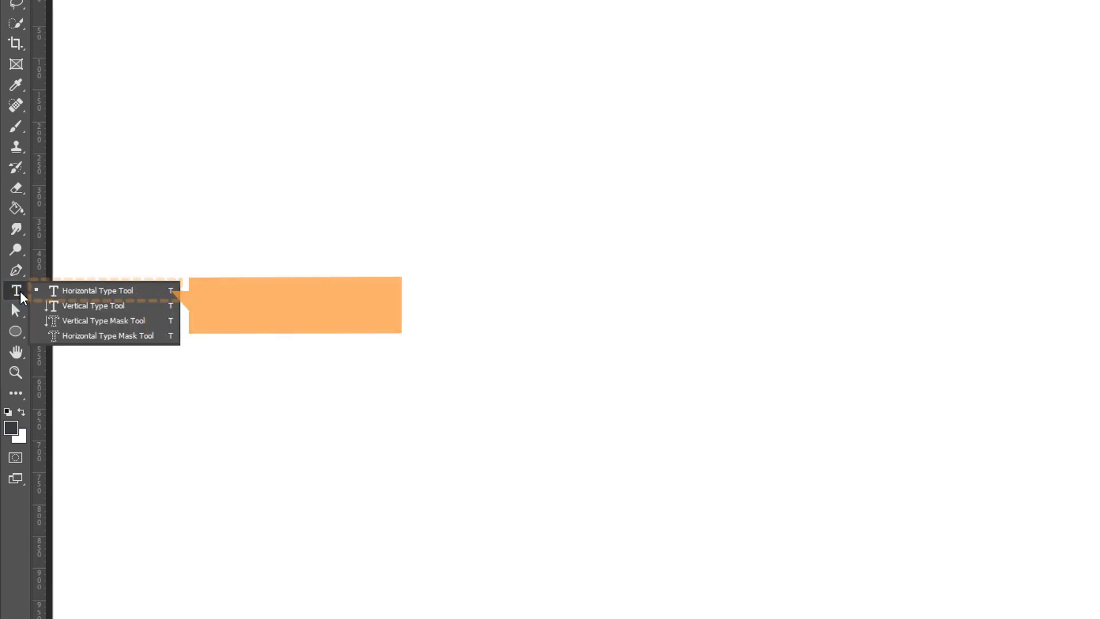
pyautogui.click(83, 294)
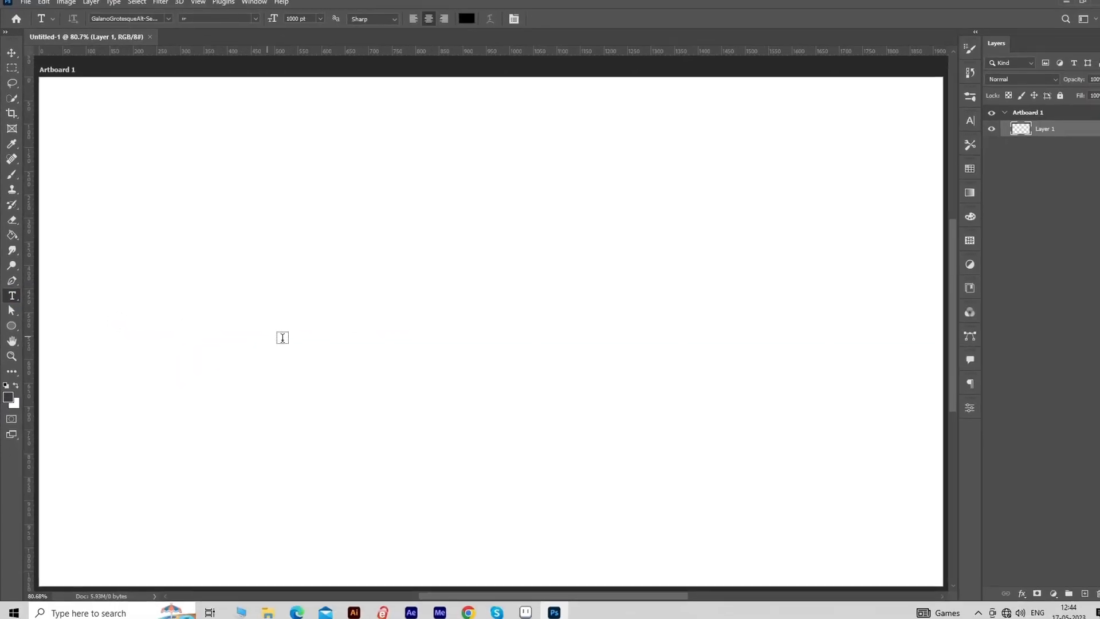
pyautogui.click(450, 356)
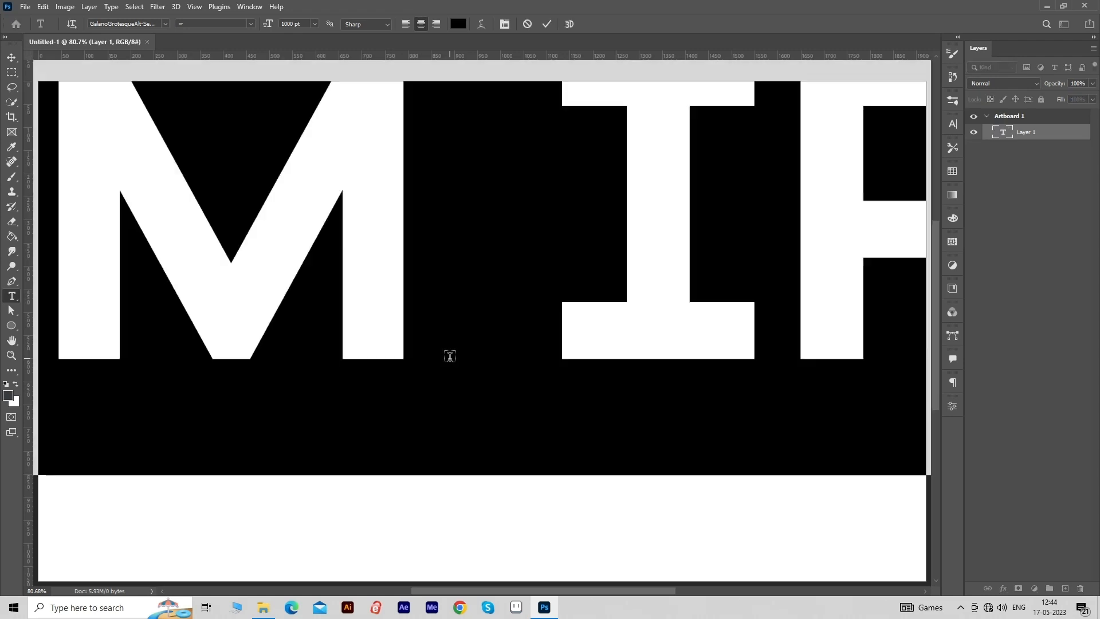
pyautogui.write('A')
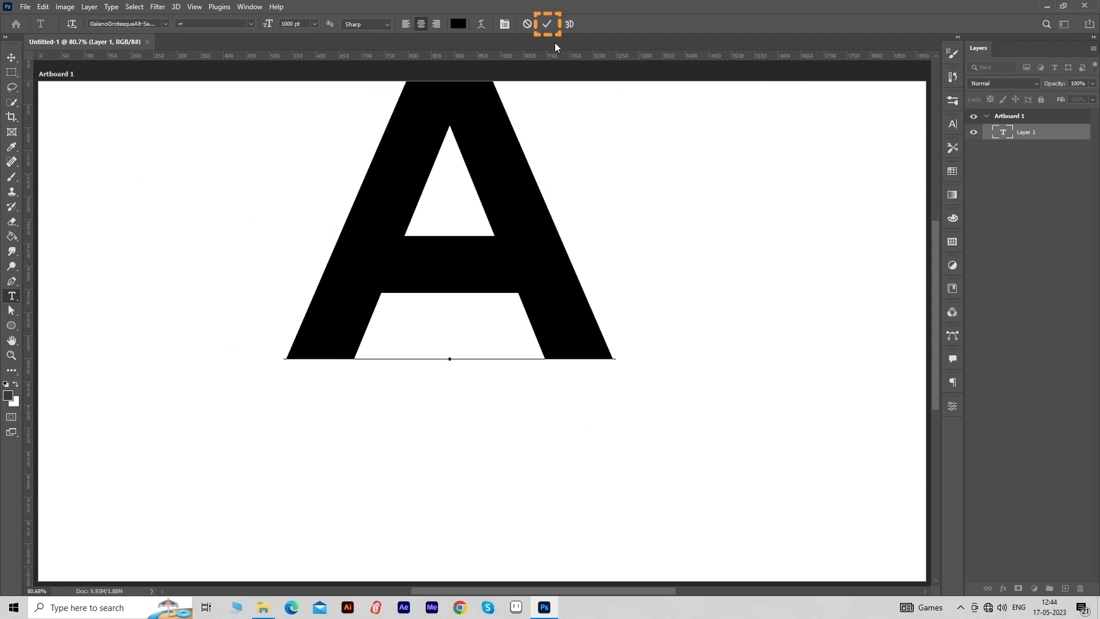
pyautogui.click(549, 25)
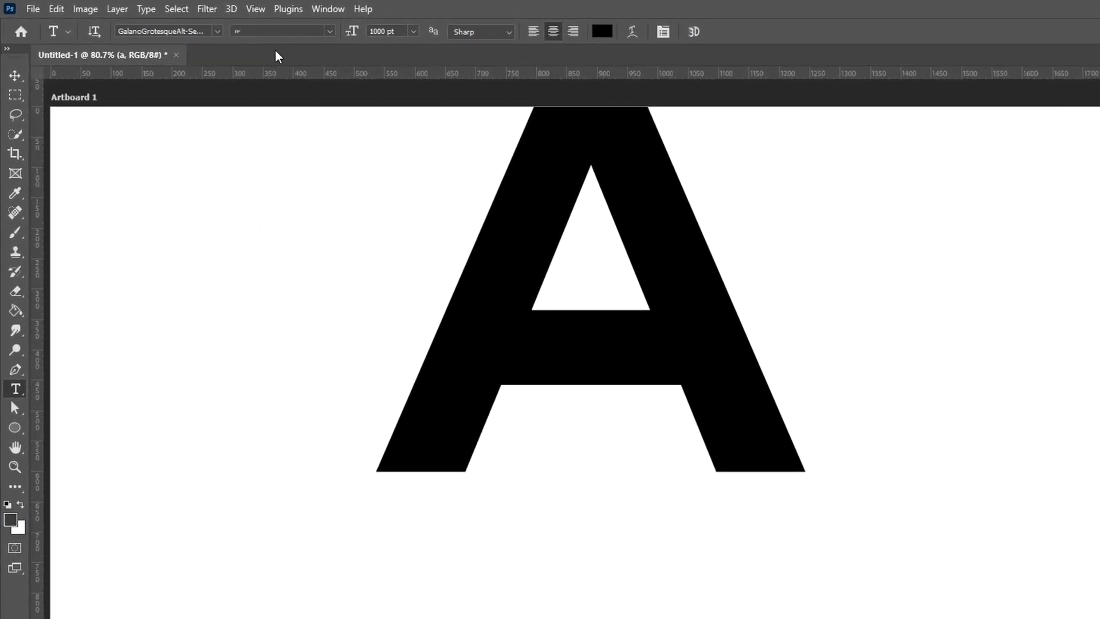
# Centre the letter A horizontally and vertically on the artboard with the Move tool's alignment options
pyautogui.click(16, 80)
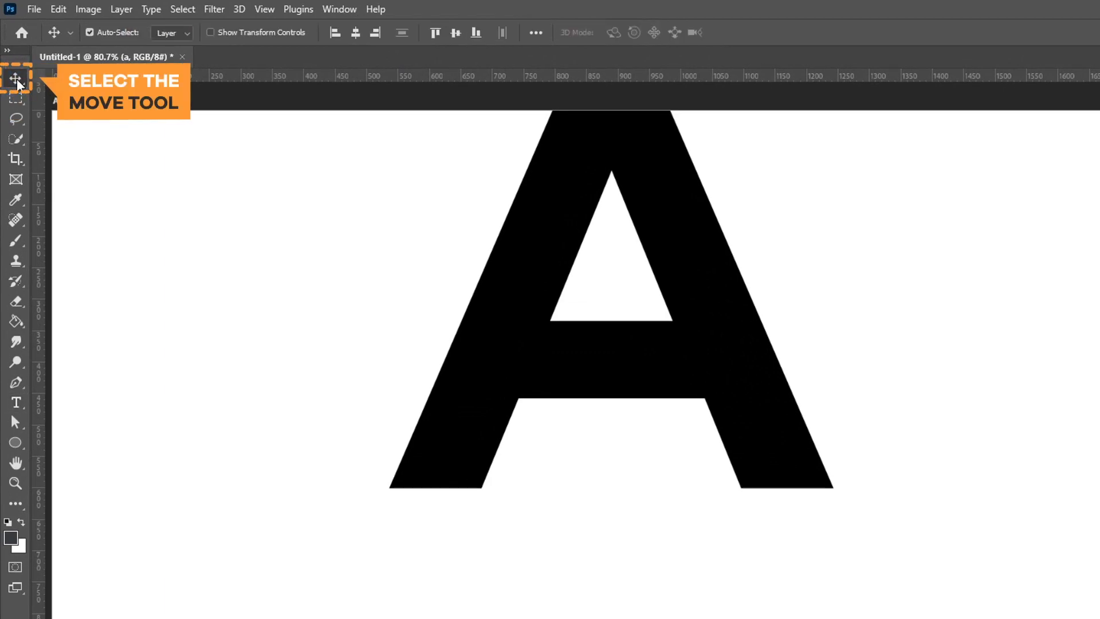
pyautogui.click(355, 35)
pyautogui.click(454, 35)
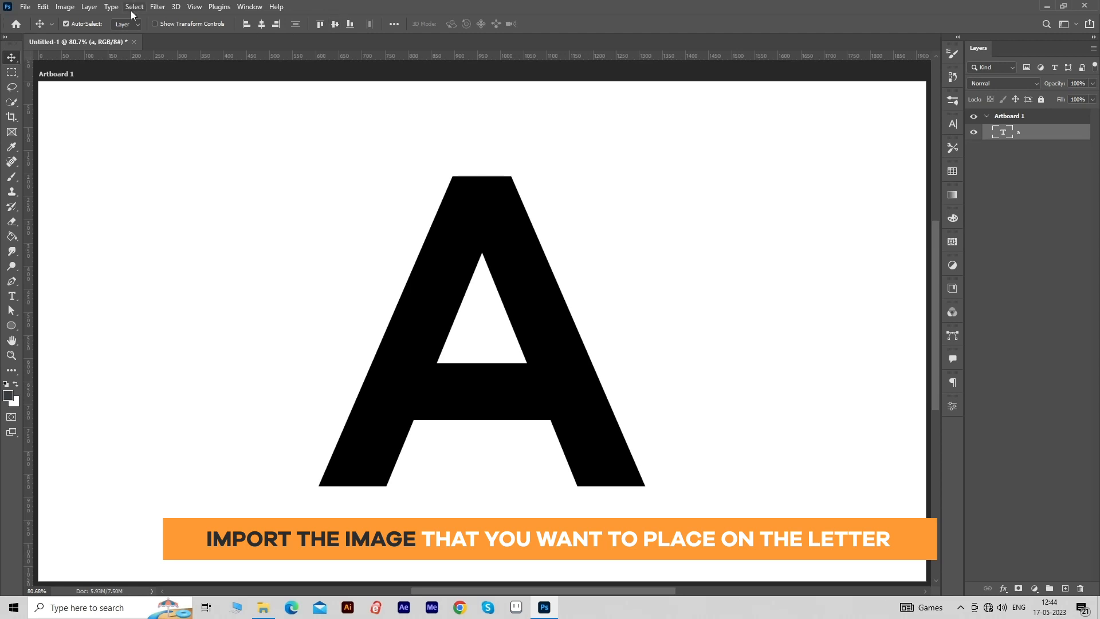
# Place girl_image from the Letter Portrait_1 folder as an embedded image above the letter
pyautogui.click(26, 7)
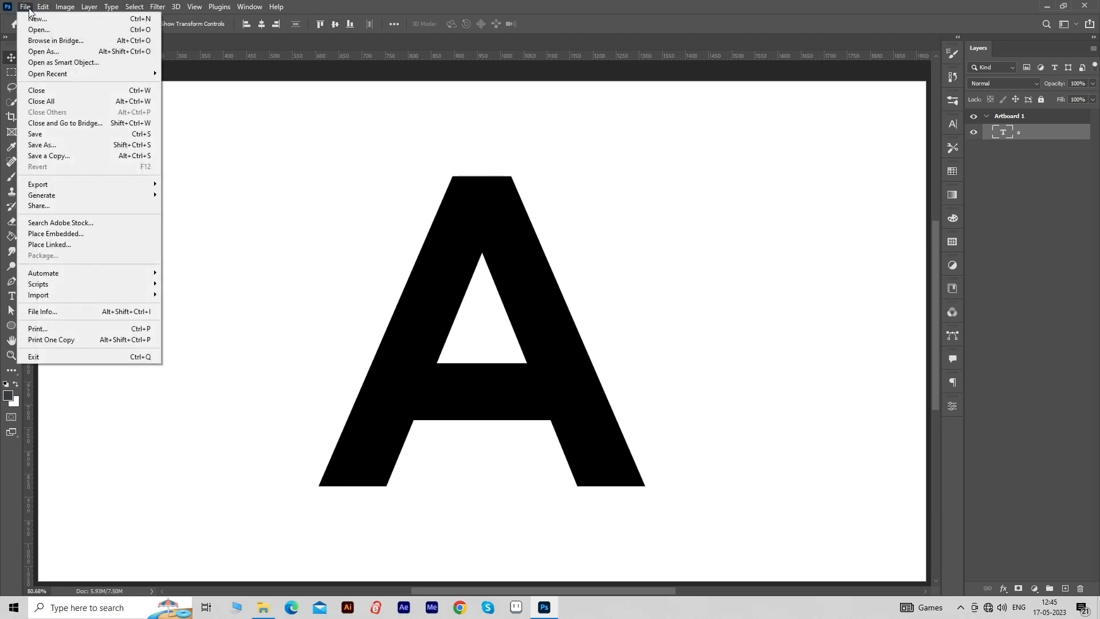
pyautogui.click(55, 234)
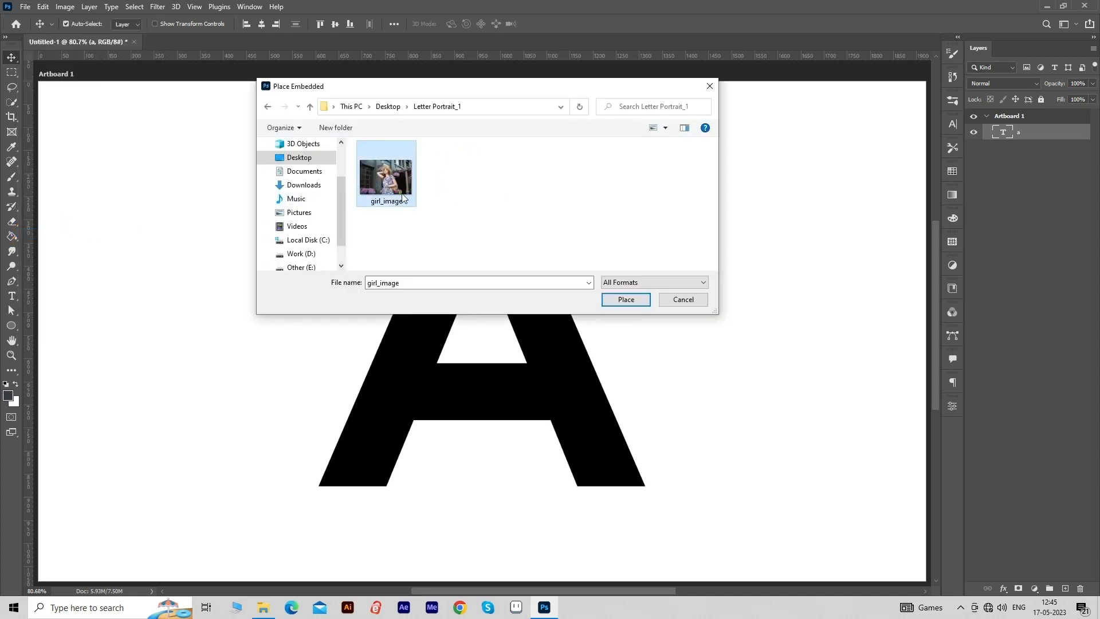
pyautogui.click(608, 303)
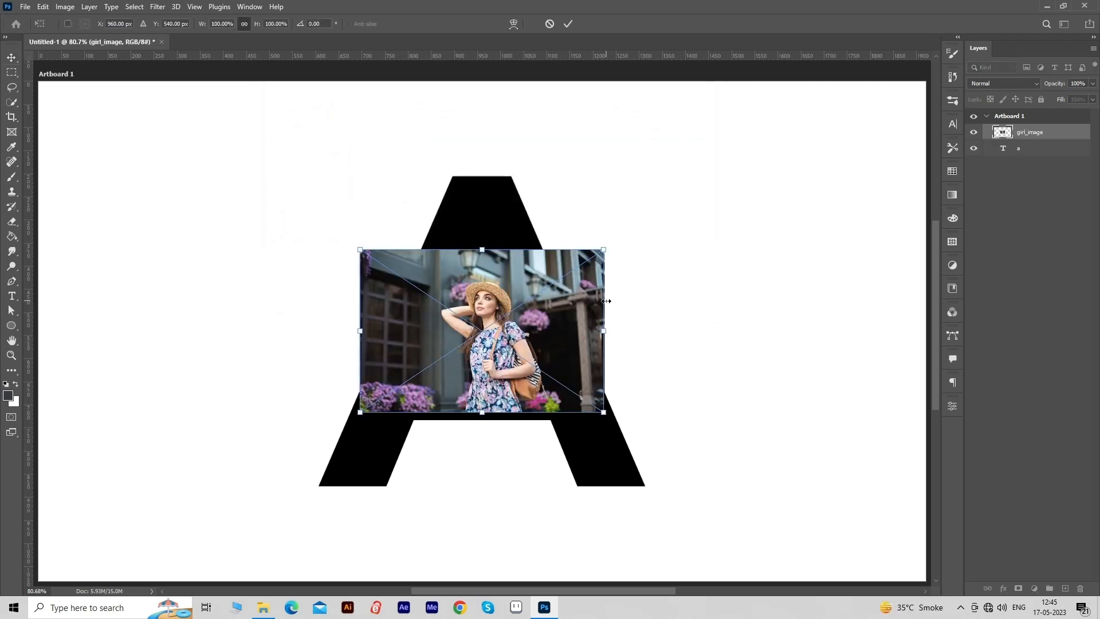
pyautogui.press('Return')
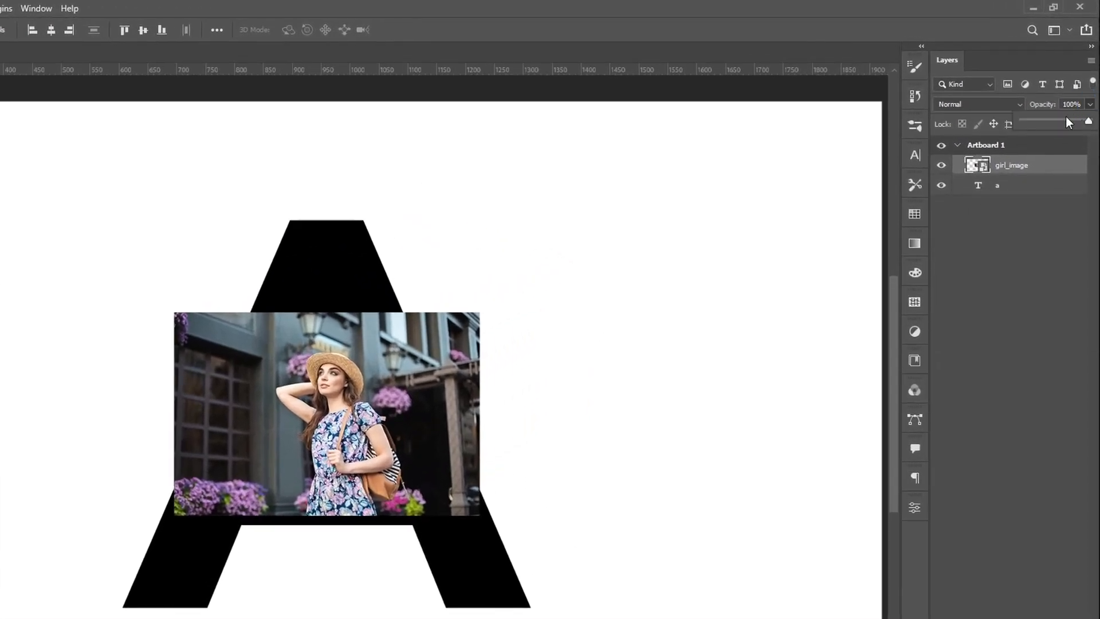
# Lower the girl_image layer's opacity to 54% and scale the photo to about 257%, positioning the woman over the letter A
pyautogui.click(1058, 119)
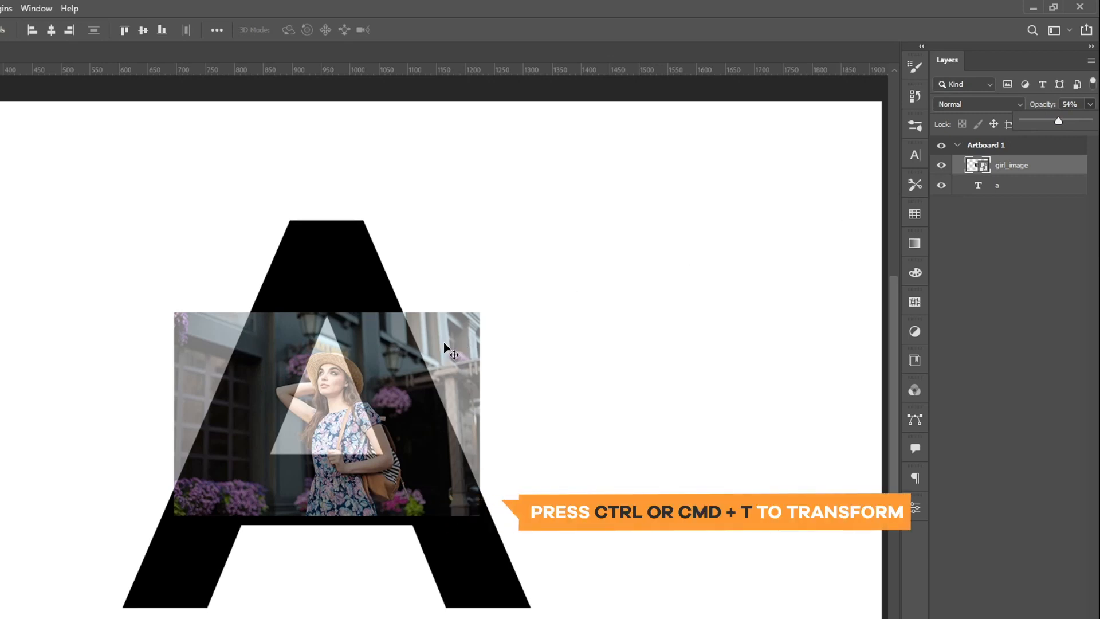
pyautogui.hotkey('ctrl', 't')
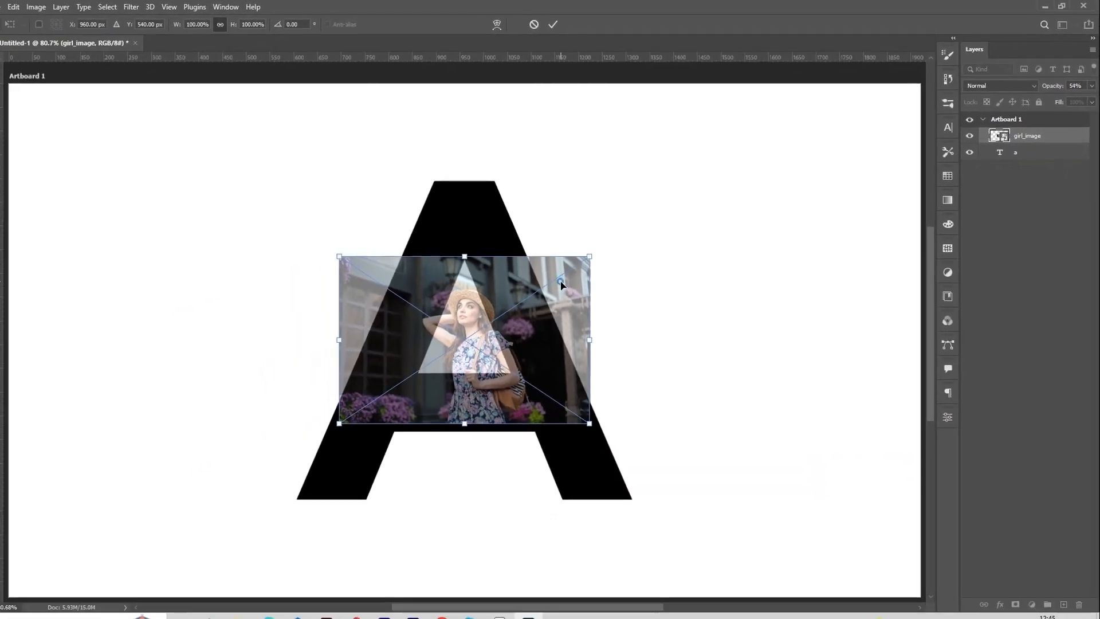
pyautogui.moveTo(561, 285); pyautogui.dragTo(625, 396)
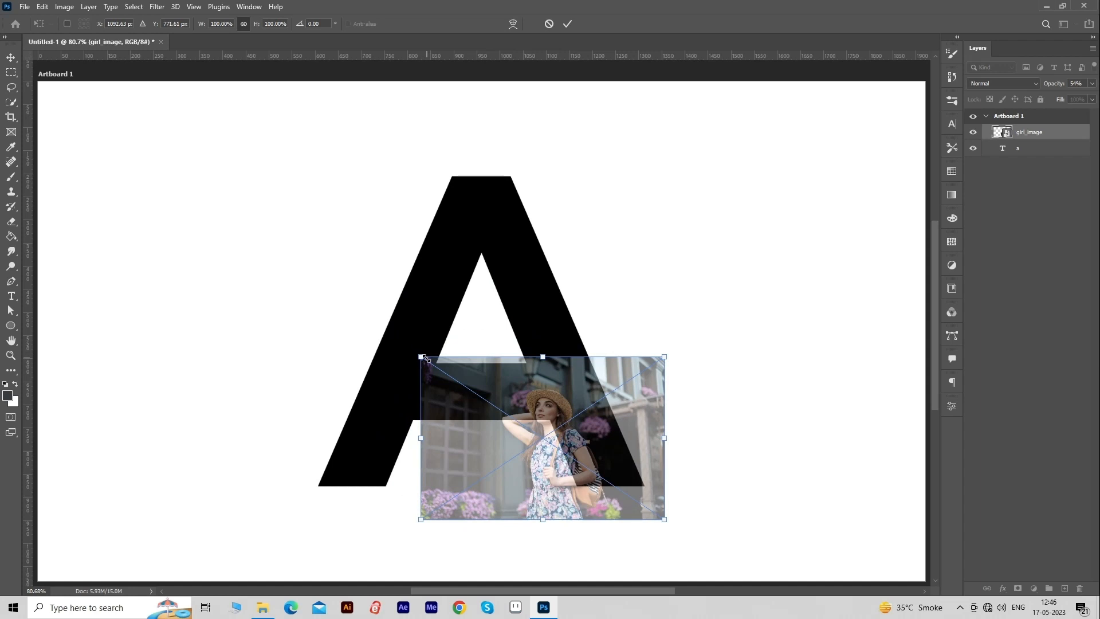
pyautogui.moveTo(421, 357); pyautogui.dragTo(179, 103)
pyautogui.moveTo(316, 271); pyautogui.dragTo(400, 320)
pyautogui.moveTo(216, 214); pyautogui.dragTo(165, 174)
pyautogui.moveTo(312, 339); pyautogui.dragTo(282, 250)
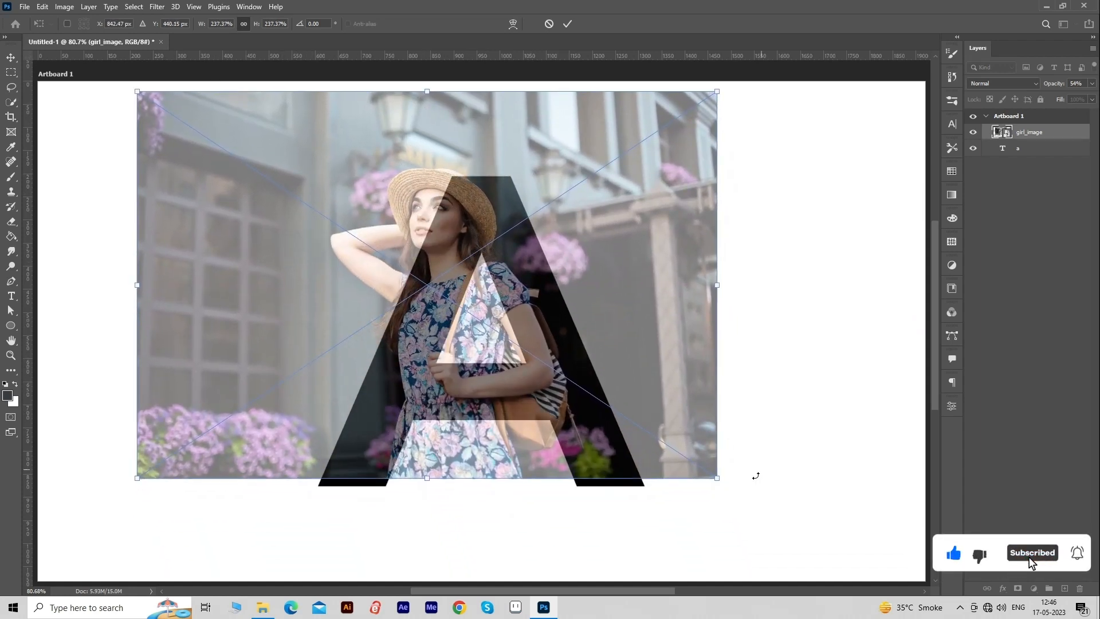
pyautogui.moveTo(717, 477); pyautogui.dragTo(732, 485)
pyautogui.moveTo(676, 427); pyautogui.dragTo(678, 433)
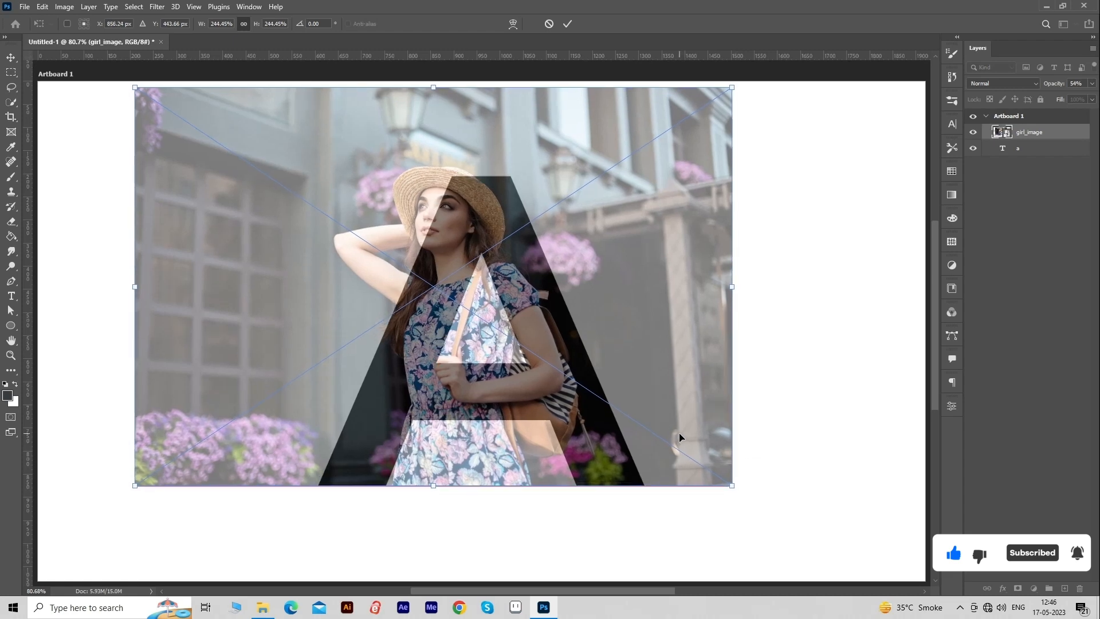
pyautogui.moveTo(736, 487); pyautogui.dragTo(698, 444)
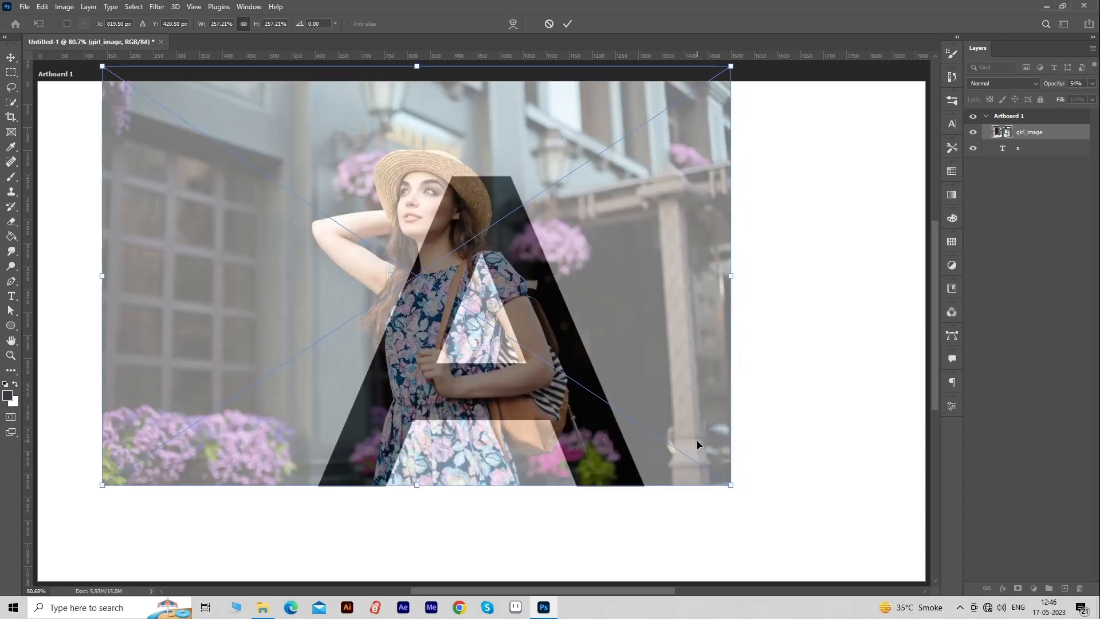
pyautogui.click(568, 24)
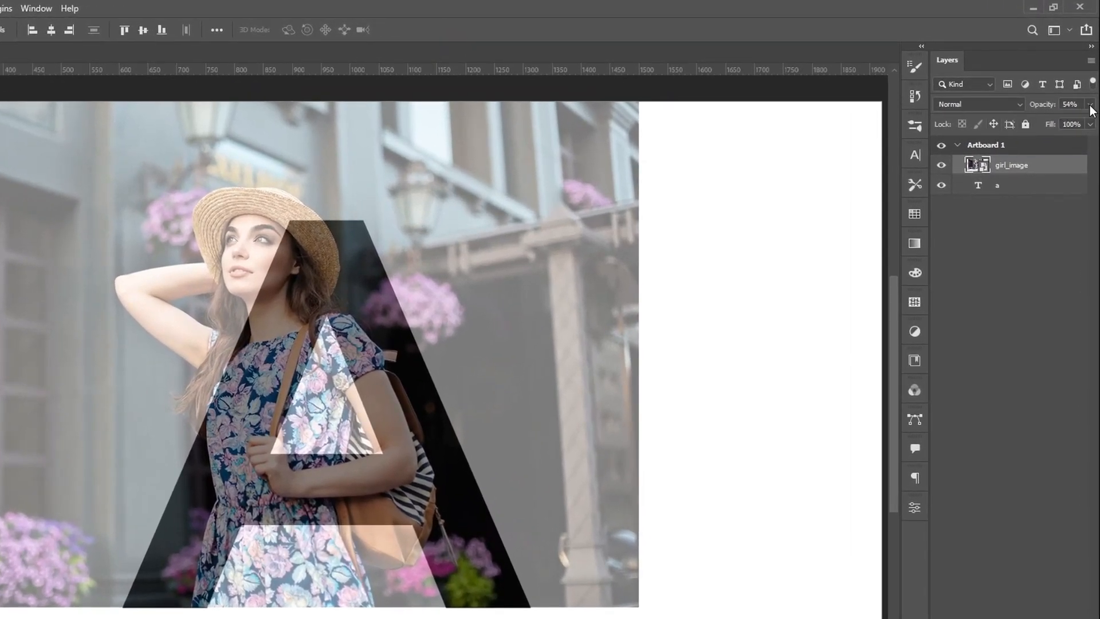
# Restore the girl_image layer's opacity to 100% and mask the photo to the automatically selected subject
pyautogui.moveTo(1090, 123); pyautogui.dragTo(1090, 124)
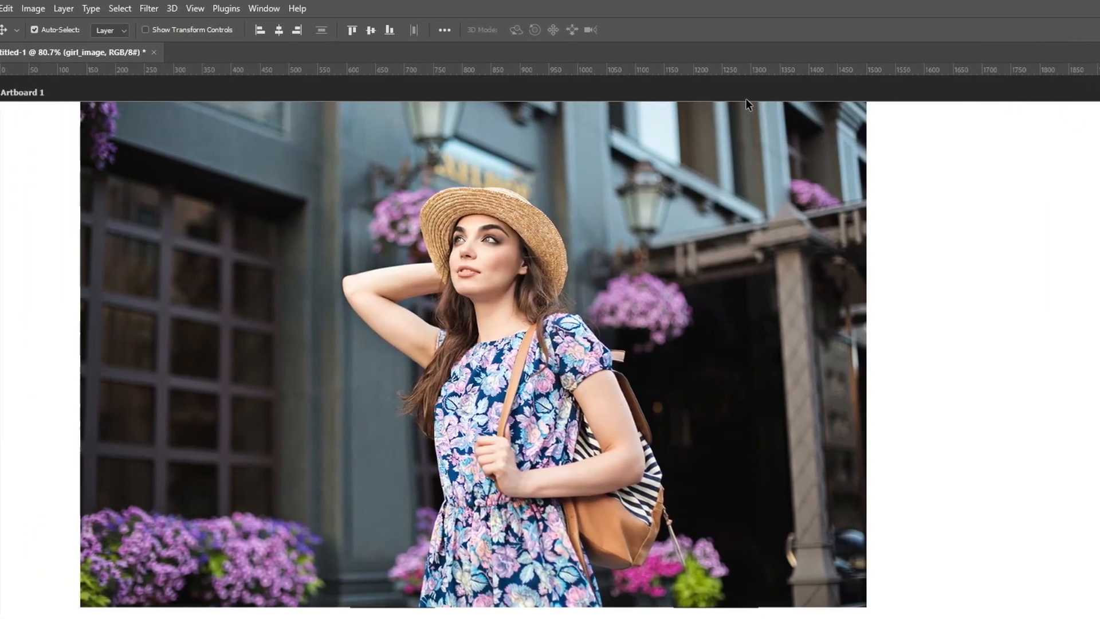
pyautogui.click(125, 5)
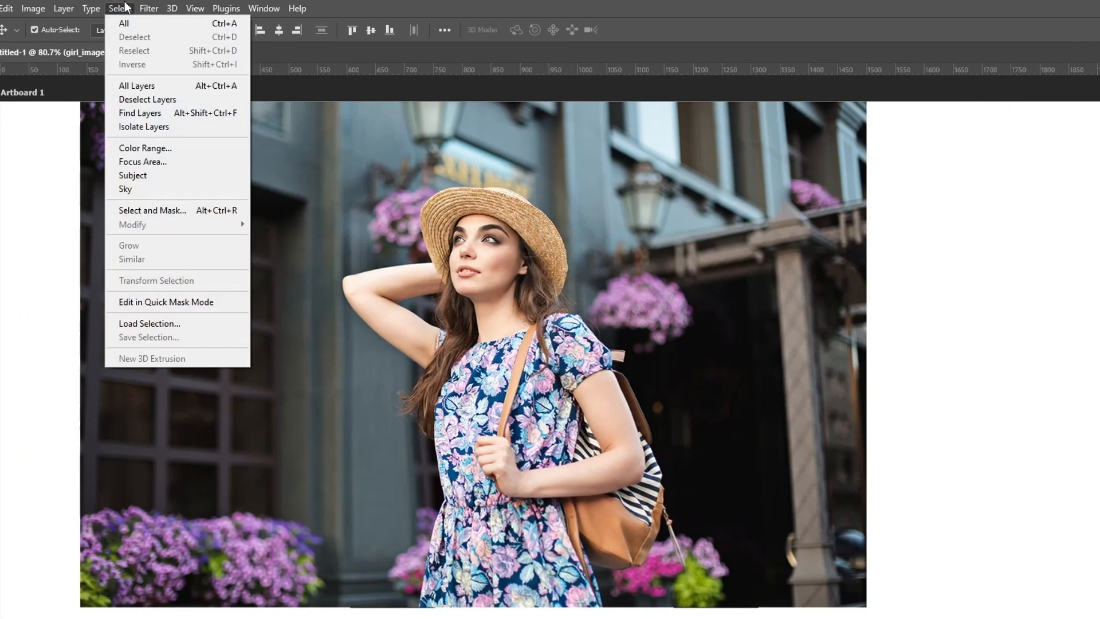
pyautogui.click(138, 175)
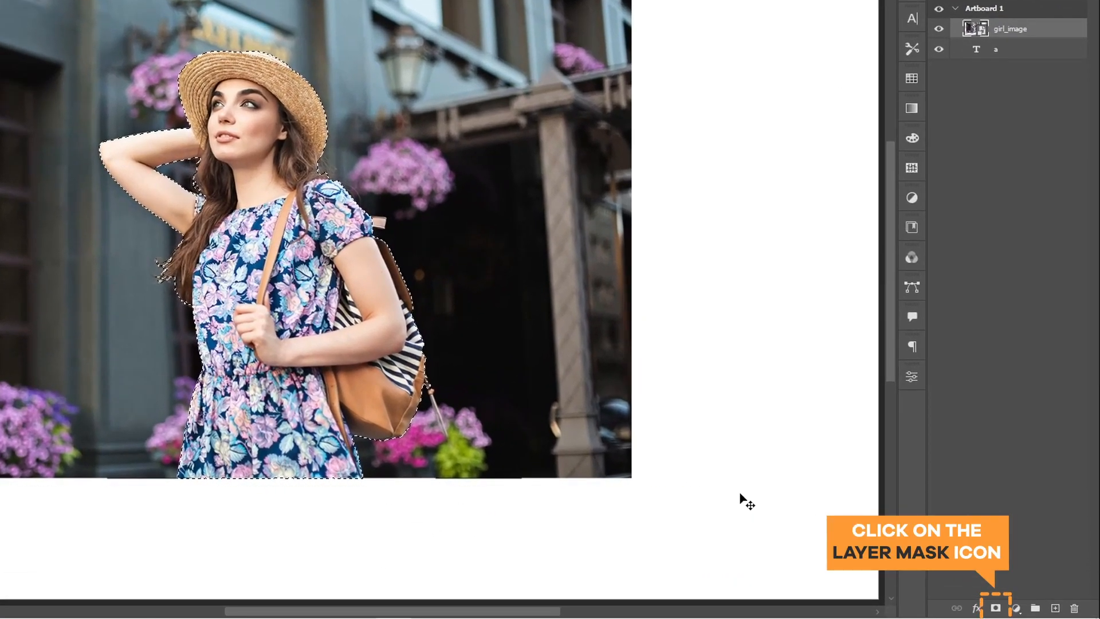
pyautogui.click(995, 608)
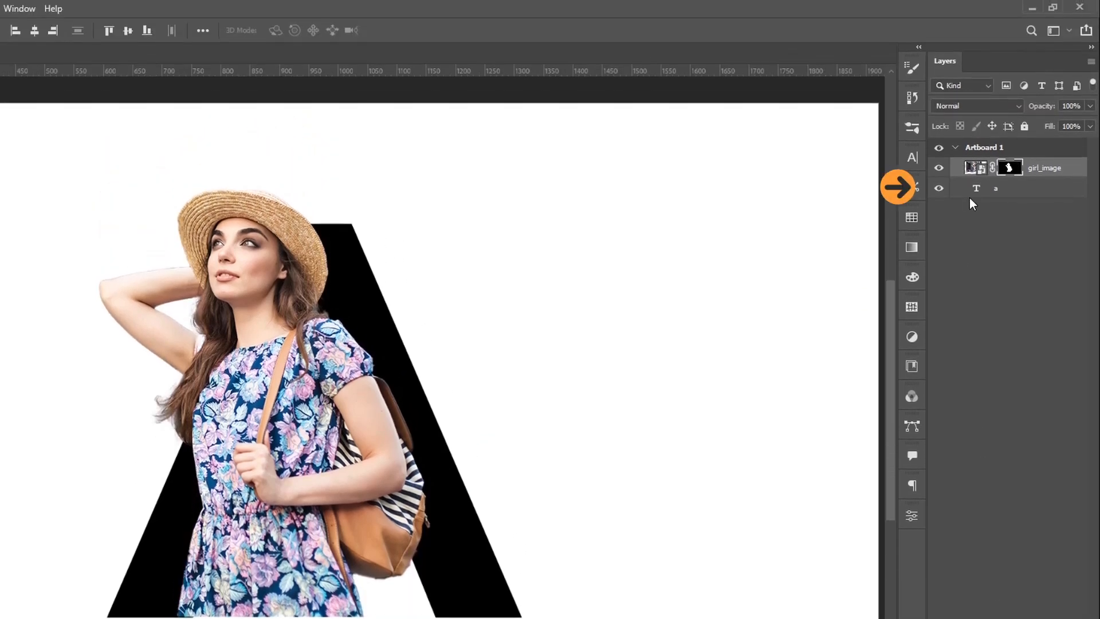
# Load the pixels of the letter A text layer as a selection
pyautogui.click(973, 189)
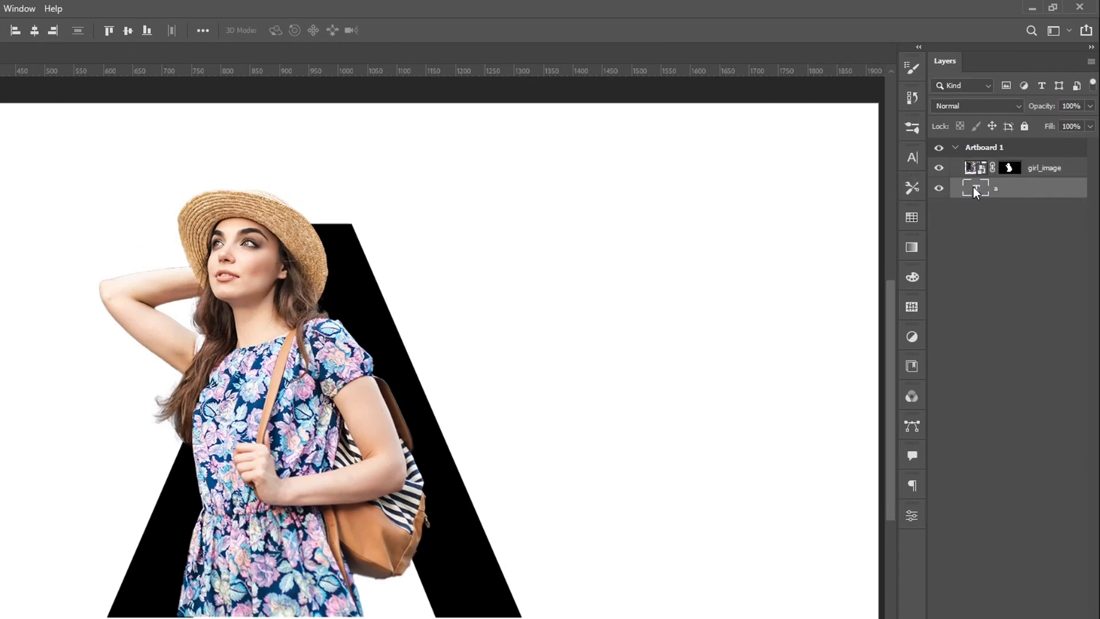
pyautogui.rightClick(973, 187)
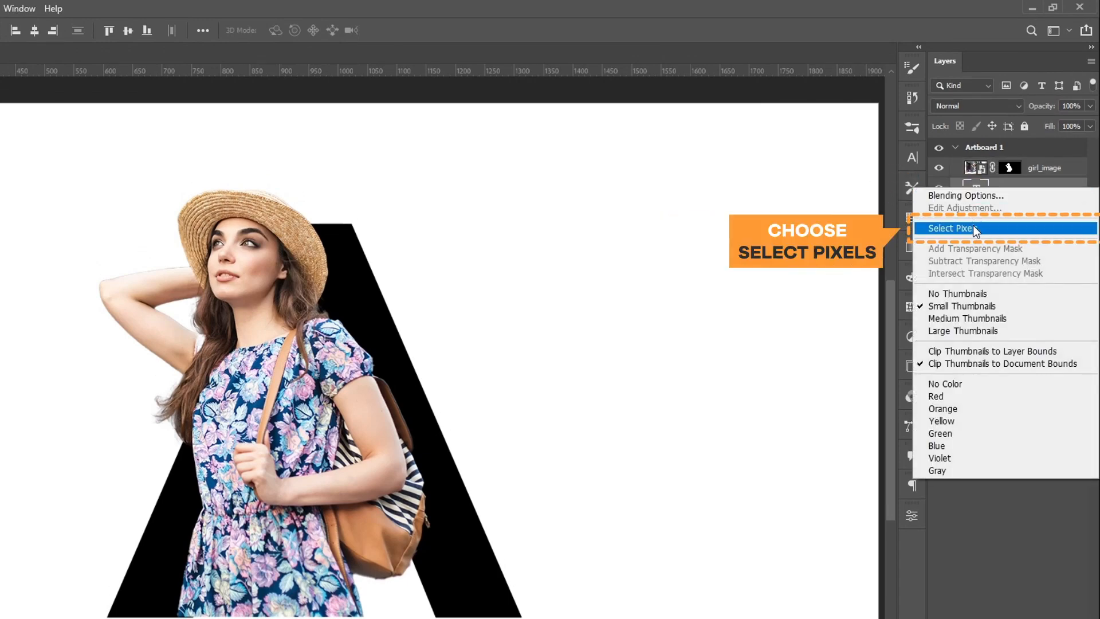
pyautogui.click(973, 228)
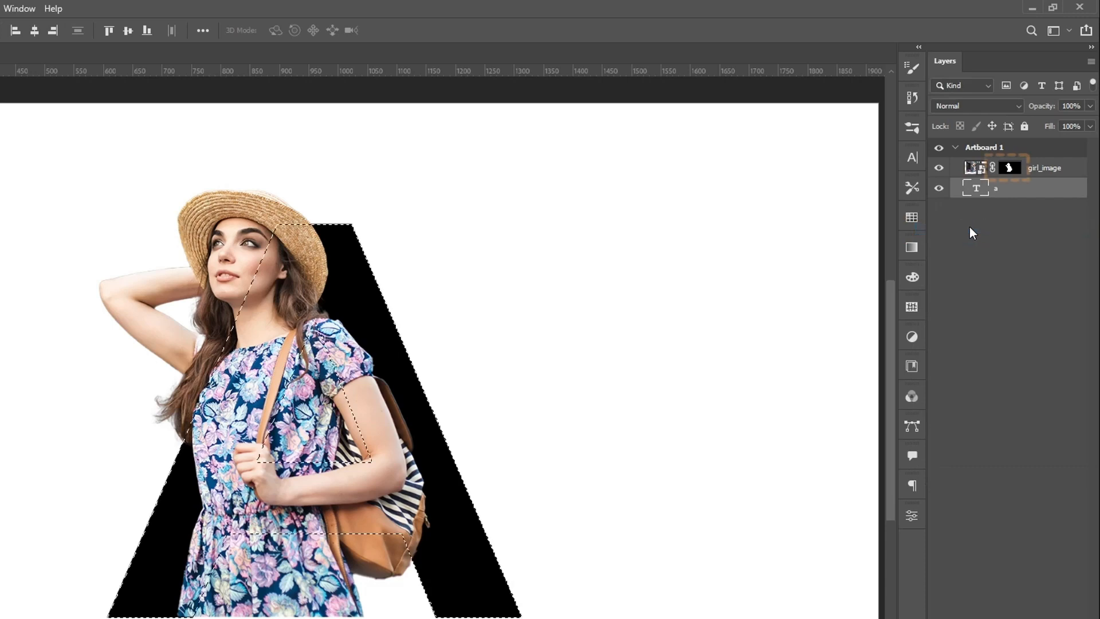
# Paint white on the girl_image layer mask with a 200 px brush to reveal the photo's background inside the letter selection
pyautogui.click(1007, 168)
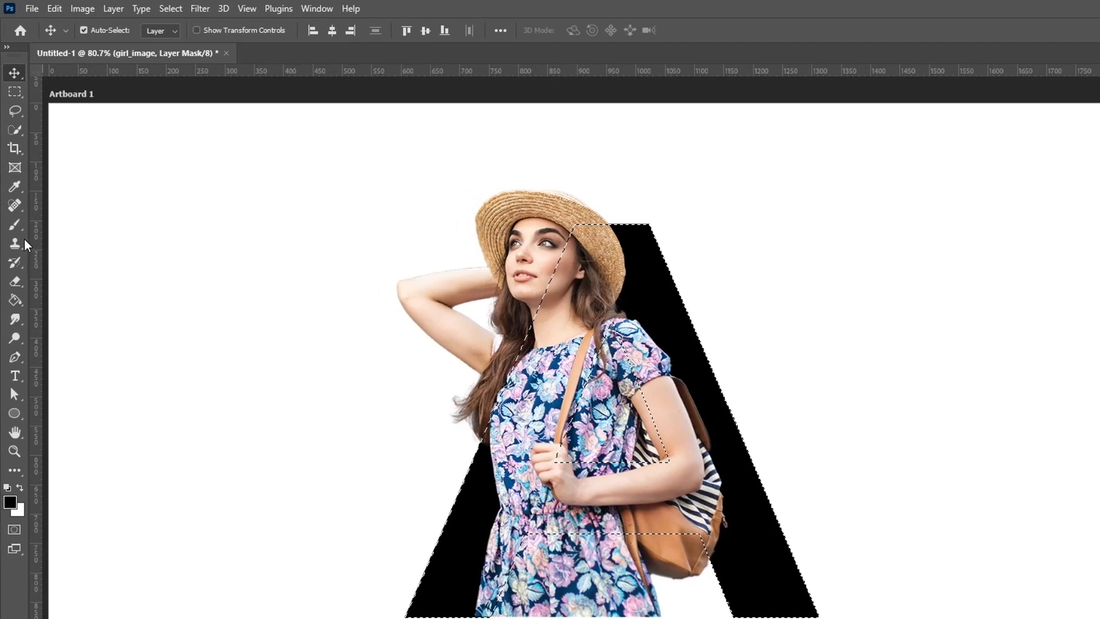
pyautogui.click(11, 228)
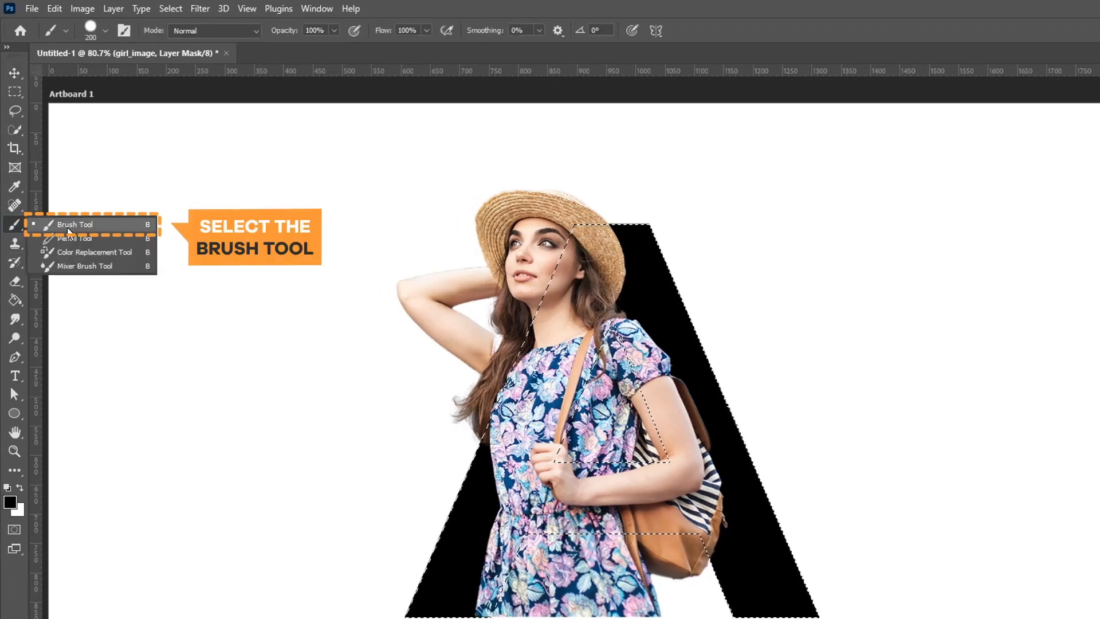
pyautogui.click(68, 230)
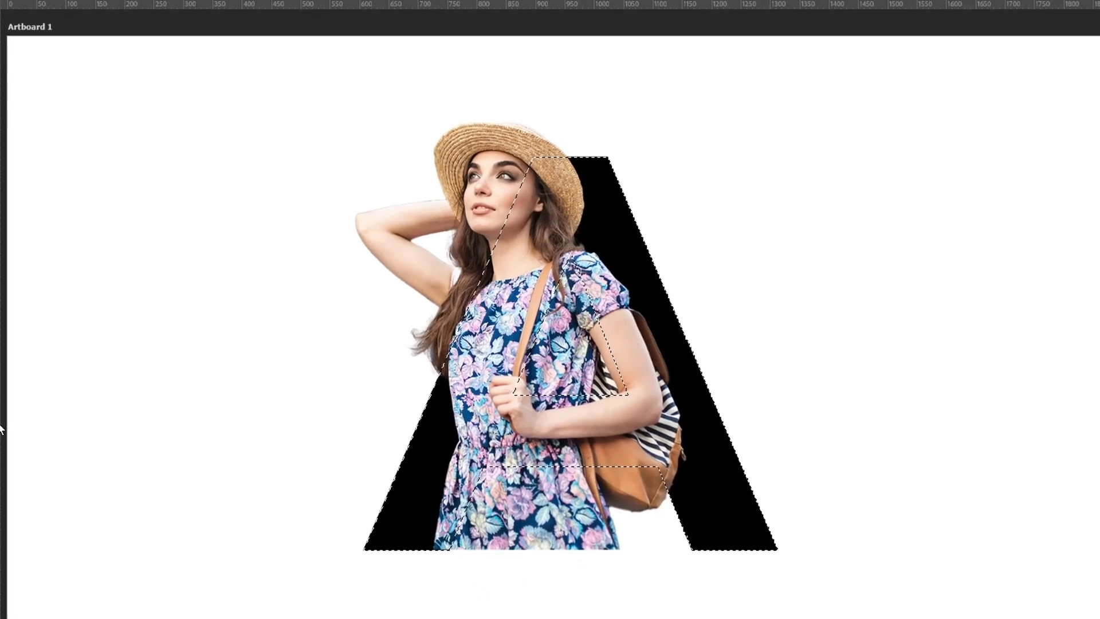
pyautogui.moveTo(393, 374); pyautogui.dragTo(373, 493)
pyautogui.moveTo(704, 476)
pyautogui.mouseDown()
pyautogui.moveTo(602, 214)
pyautogui.moveTo(550, 138)
pyautogui.mouseUp()
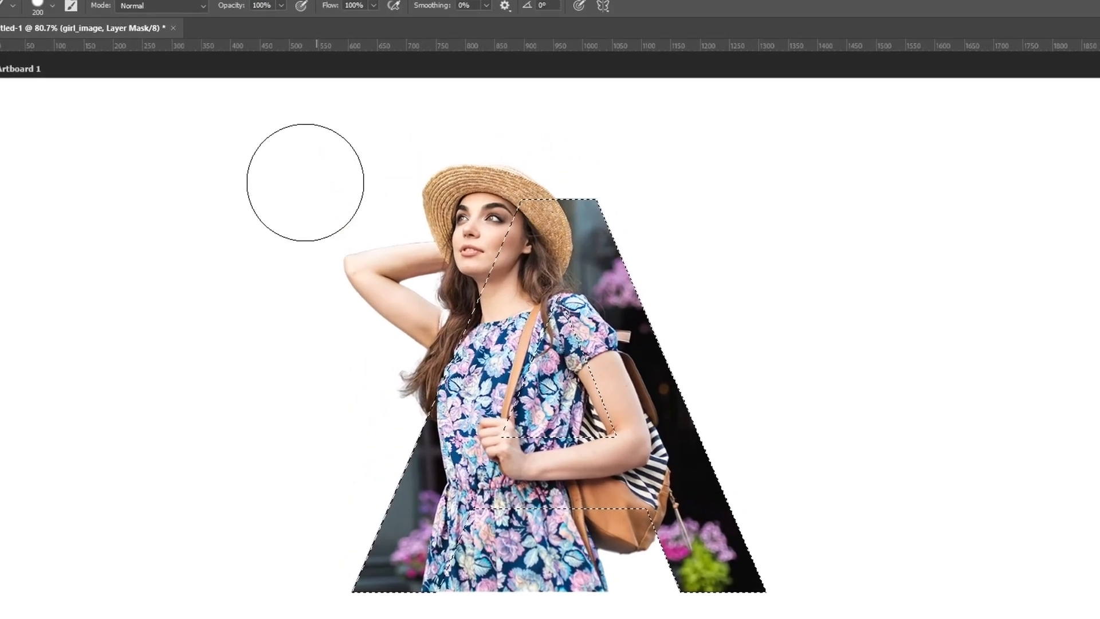
# Invert the letter selection, paint black on the girl_image mask to hide the photo in the A's inner triangle and between its legs, and deselect
pyautogui.click(122, 8)
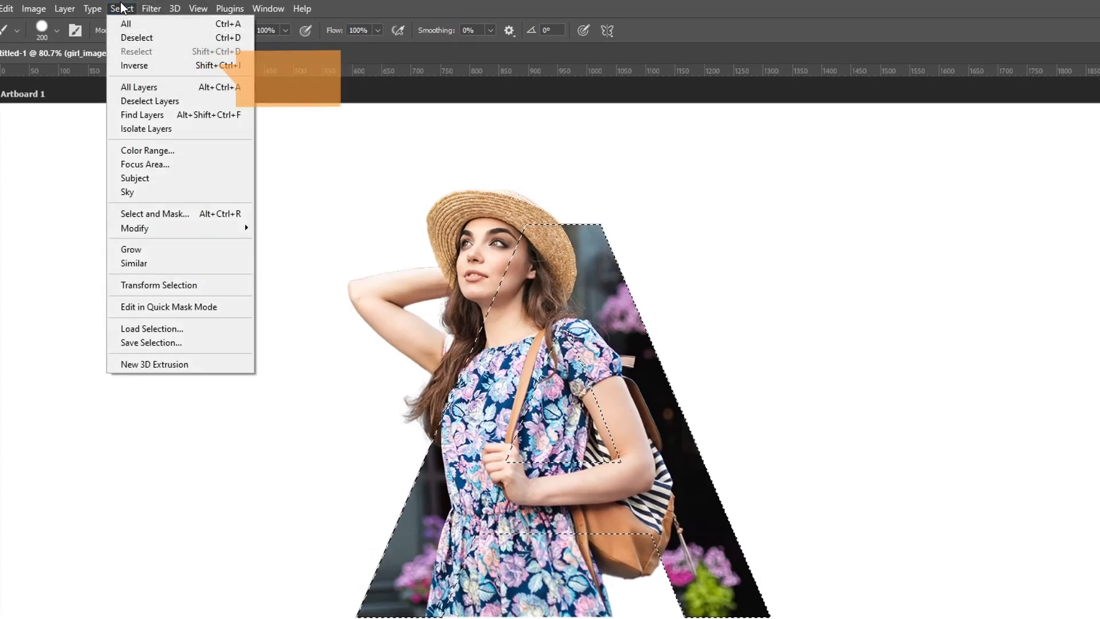
pyautogui.click(138, 66)
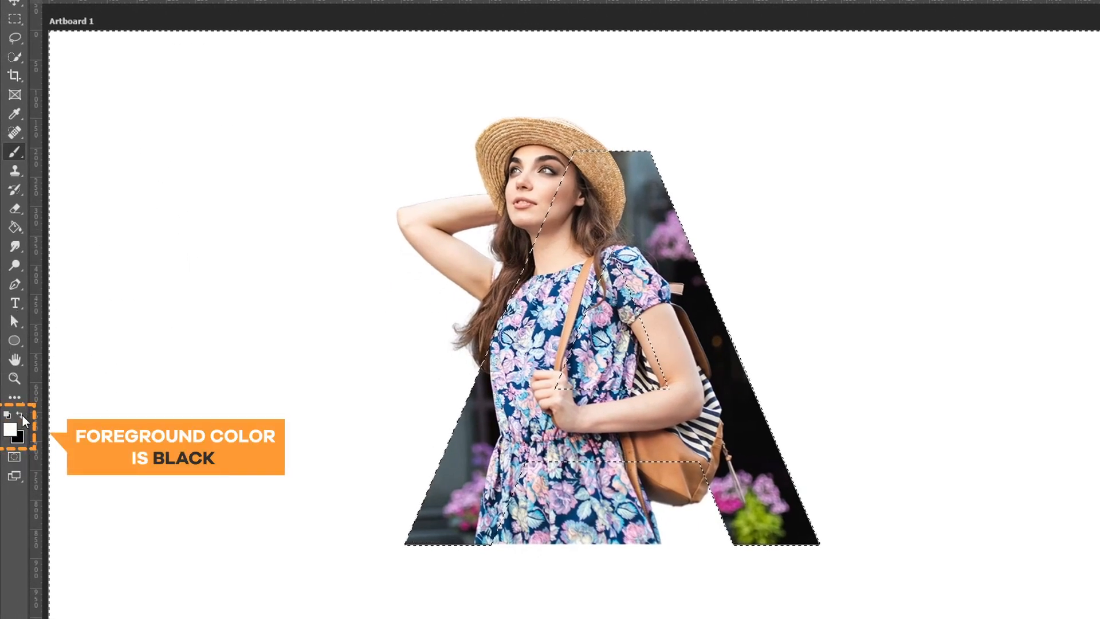
pyautogui.click(20, 414)
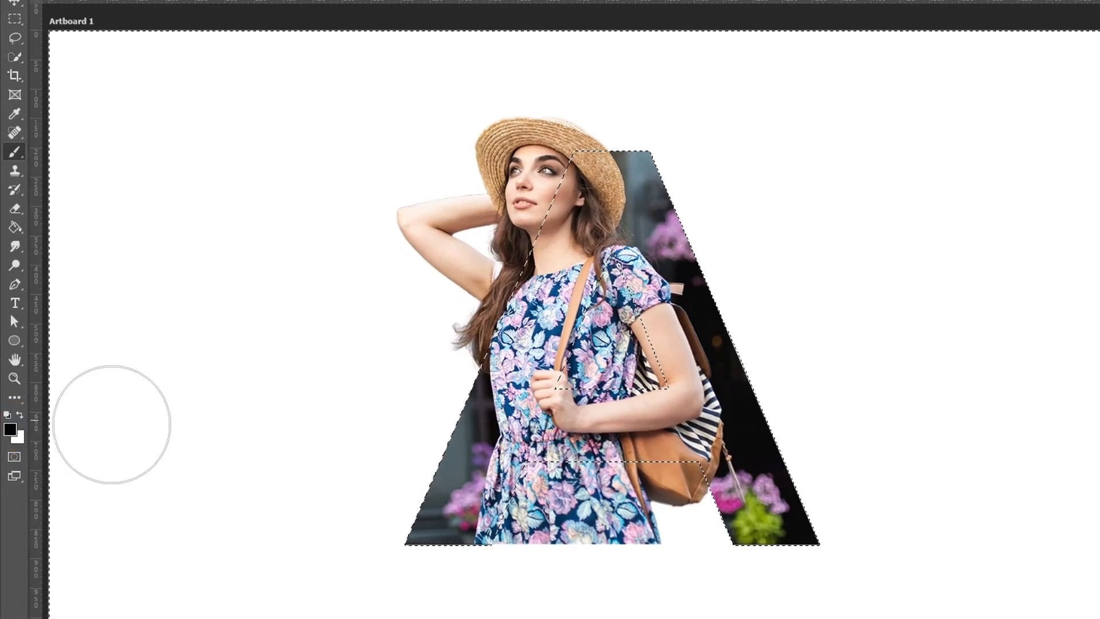
pyautogui.moveTo(500, 546)
pyautogui.mouseDown()
pyautogui.moveTo(526, 506)
pyautogui.moveTo(697, 503)
pyautogui.moveTo(658, 367)
pyautogui.moveTo(625, 366)
pyautogui.moveTo(602, 344)
pyautogui.moveTo(598, 287)
pyautogui.mouseUp()
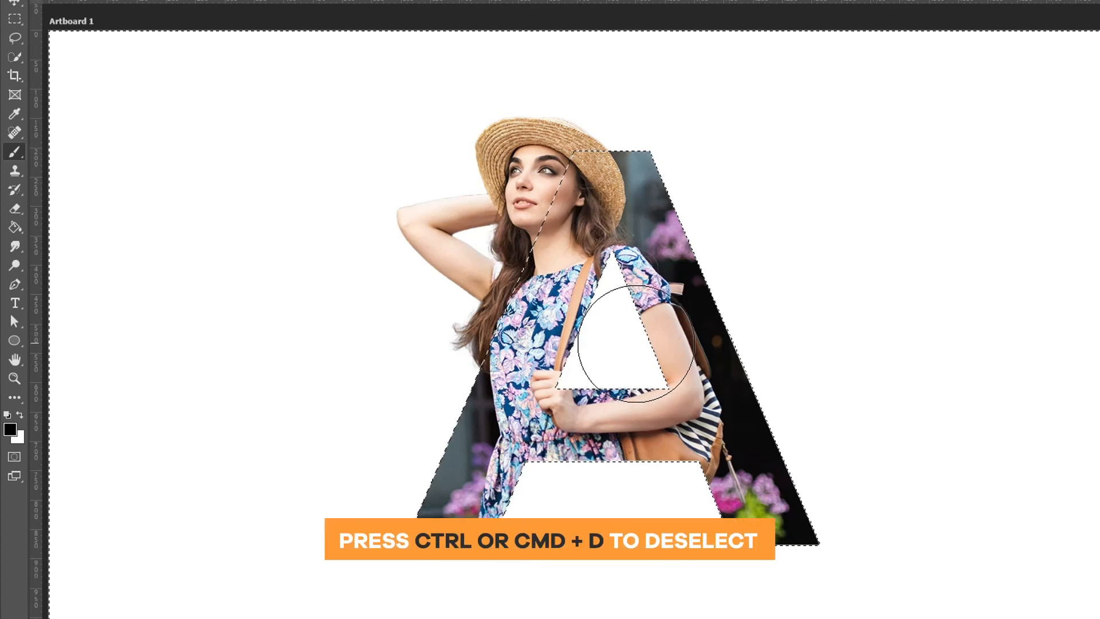
pyautogui.hotkey('ctrl', 'd')
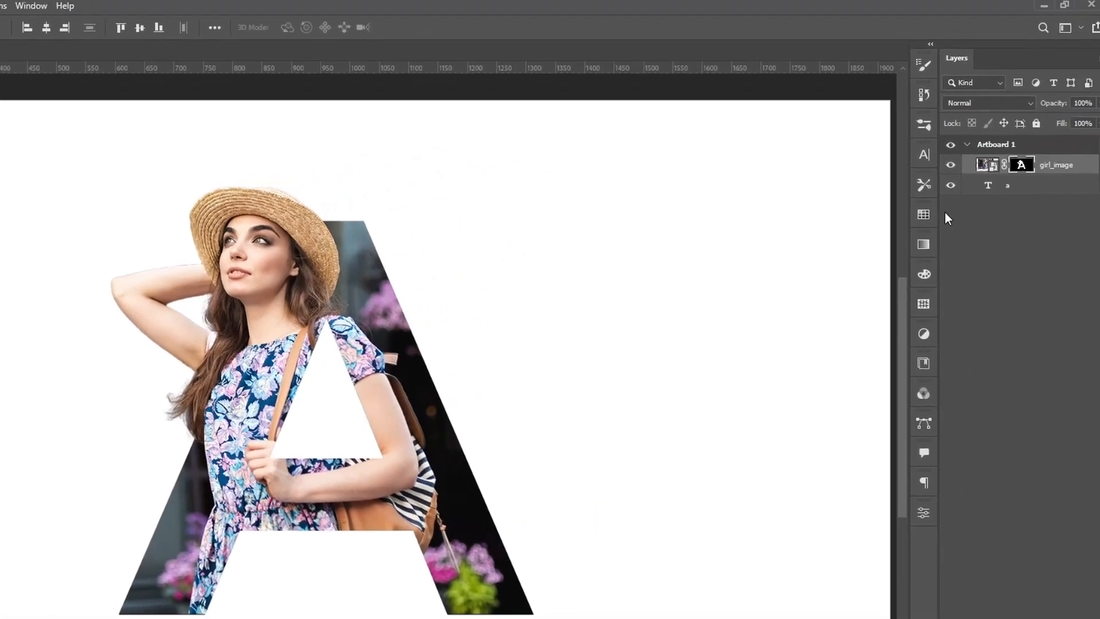
# Give the letter A layer a white stroke and black drop shadow with 100% opacity, 135° angle, 4 px distance, 15% spread and 40 px size
pyautogui.click(1007, 189)
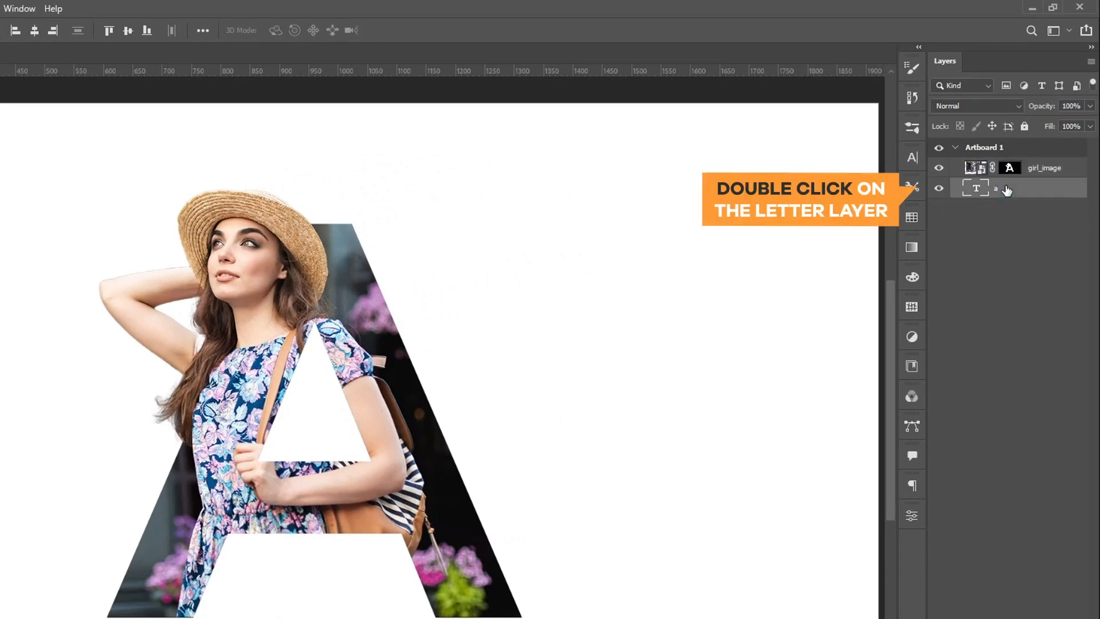
pyautogui.doubleClick(1007, 189)
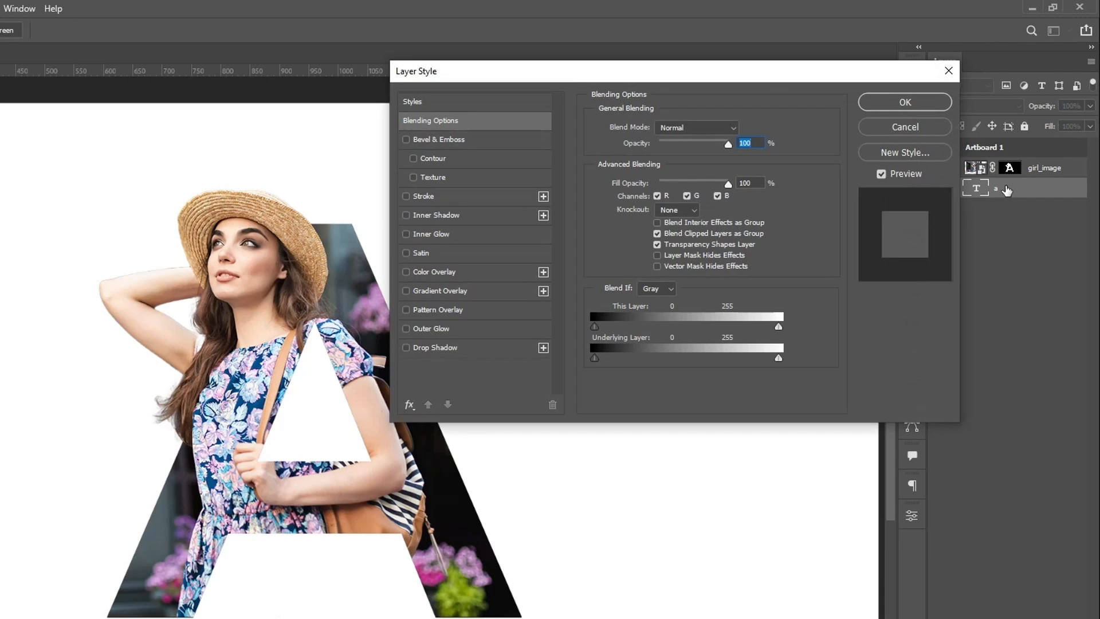
pyautogui.click(493, 198)
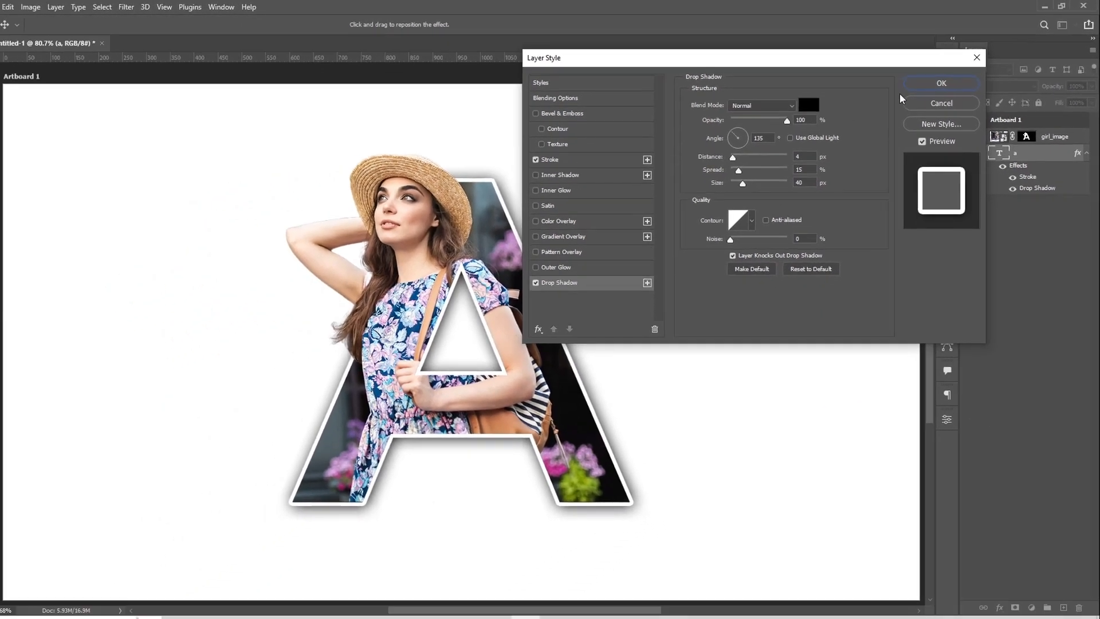
pyautogui.click(909, 98)
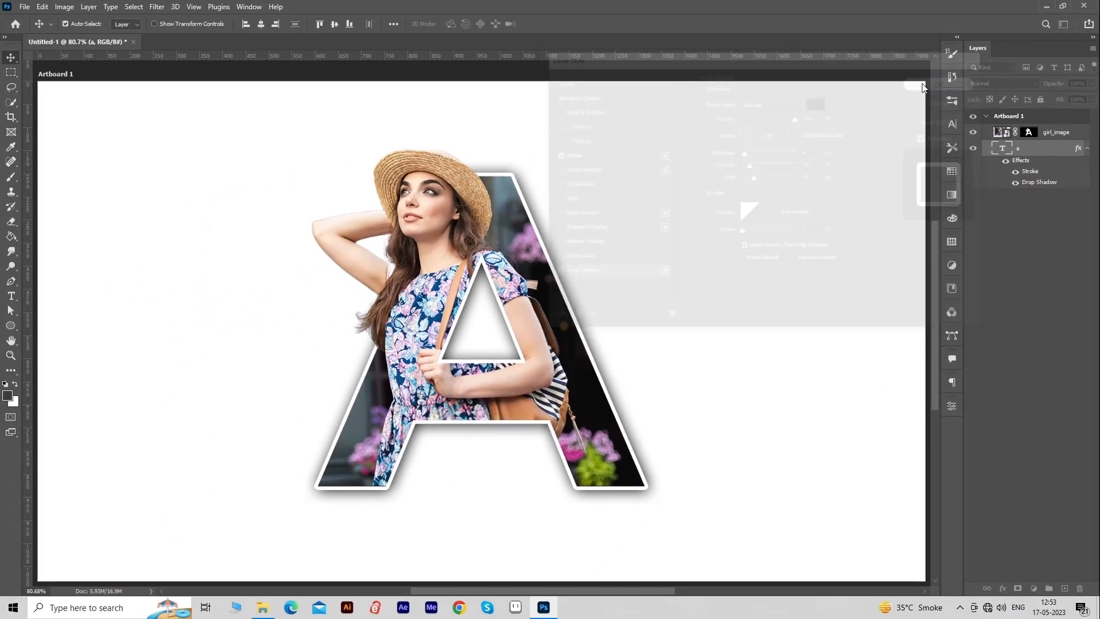